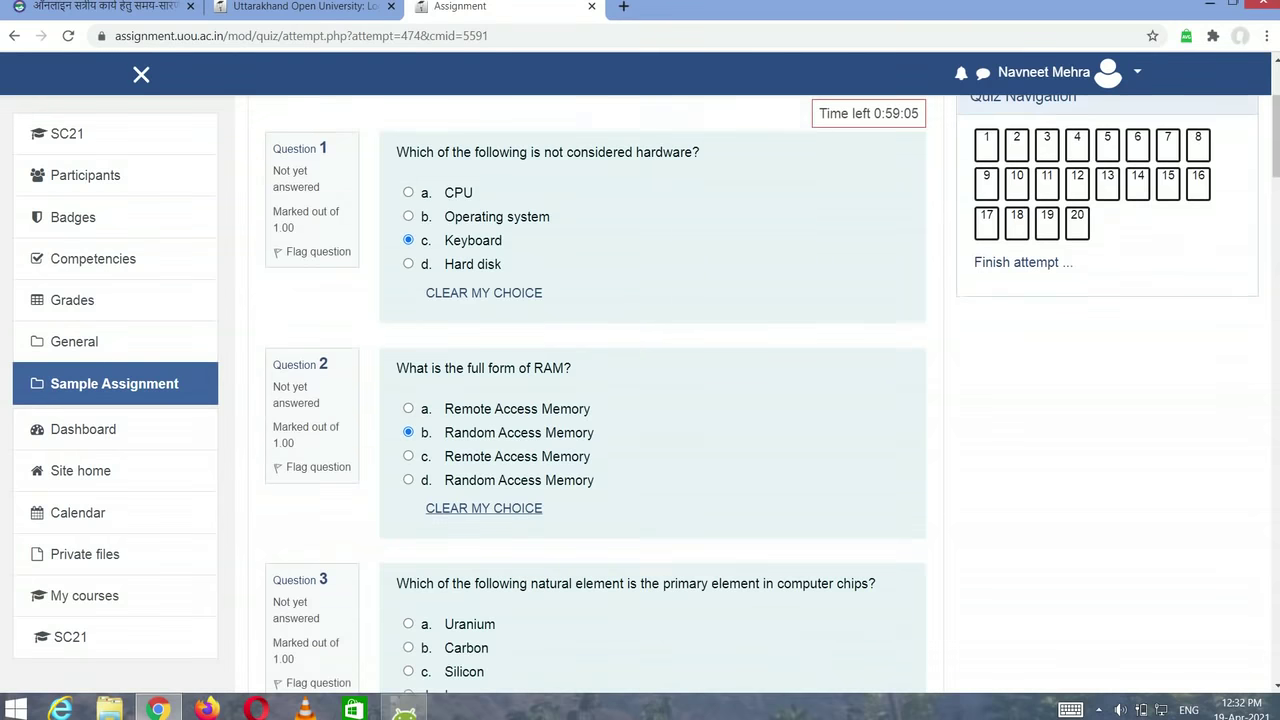
Answer question 3, on the primary element in computer chips, with Silicon.
left_click(408, 448)
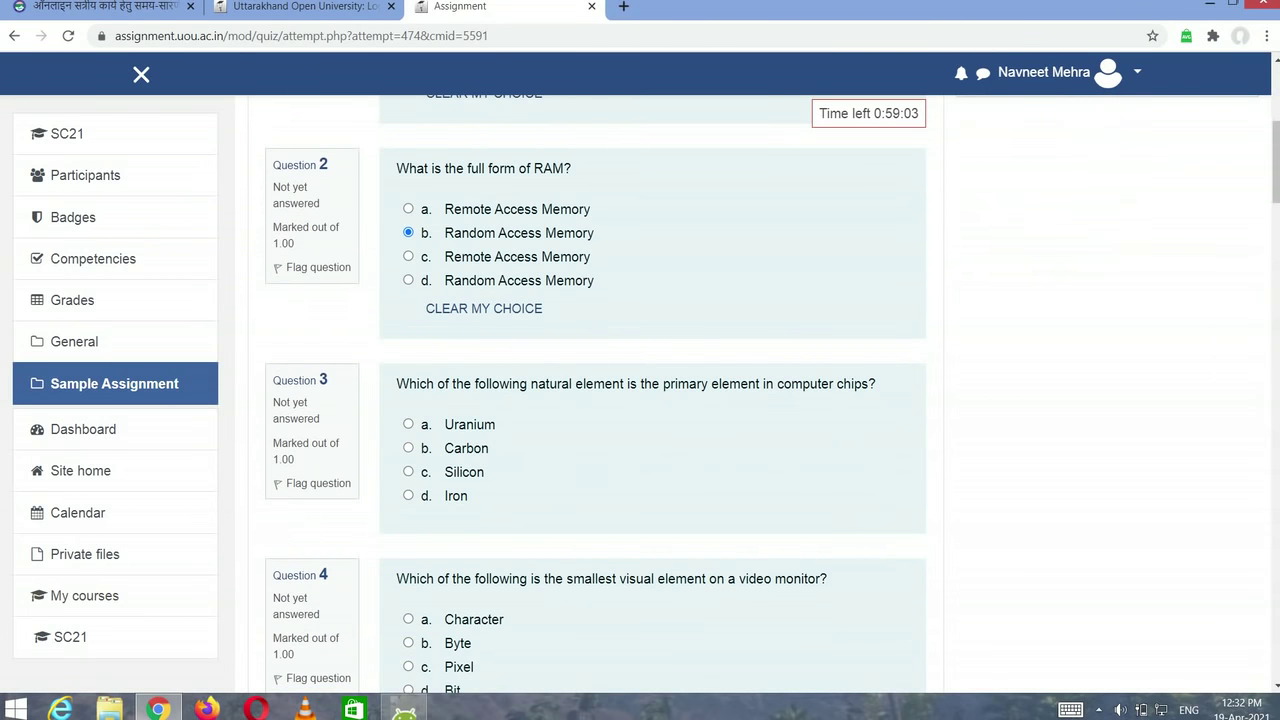
left_click(408, 471)
scroll(408, 471, "down", 3)
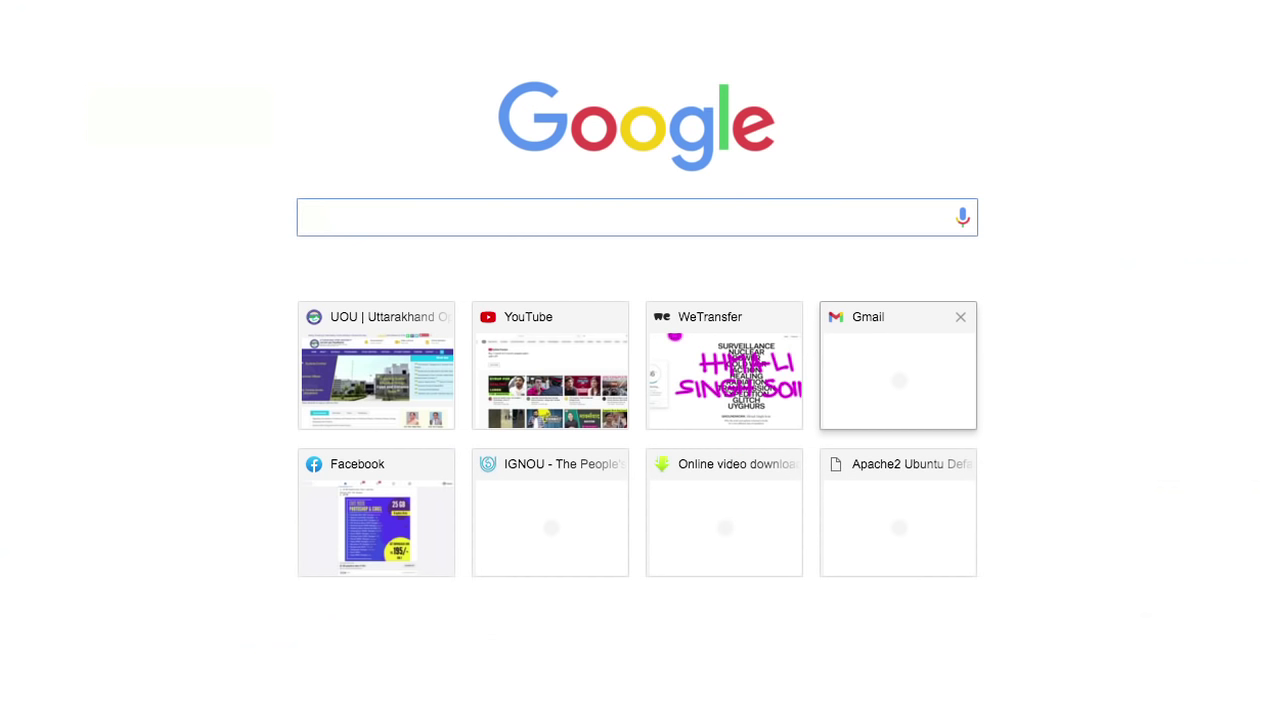
Go to uou.ac.in and view the announcement about the online assignment timetable (ऑनलाइन सत्रीय कार्य).
type("uou.ac.in")
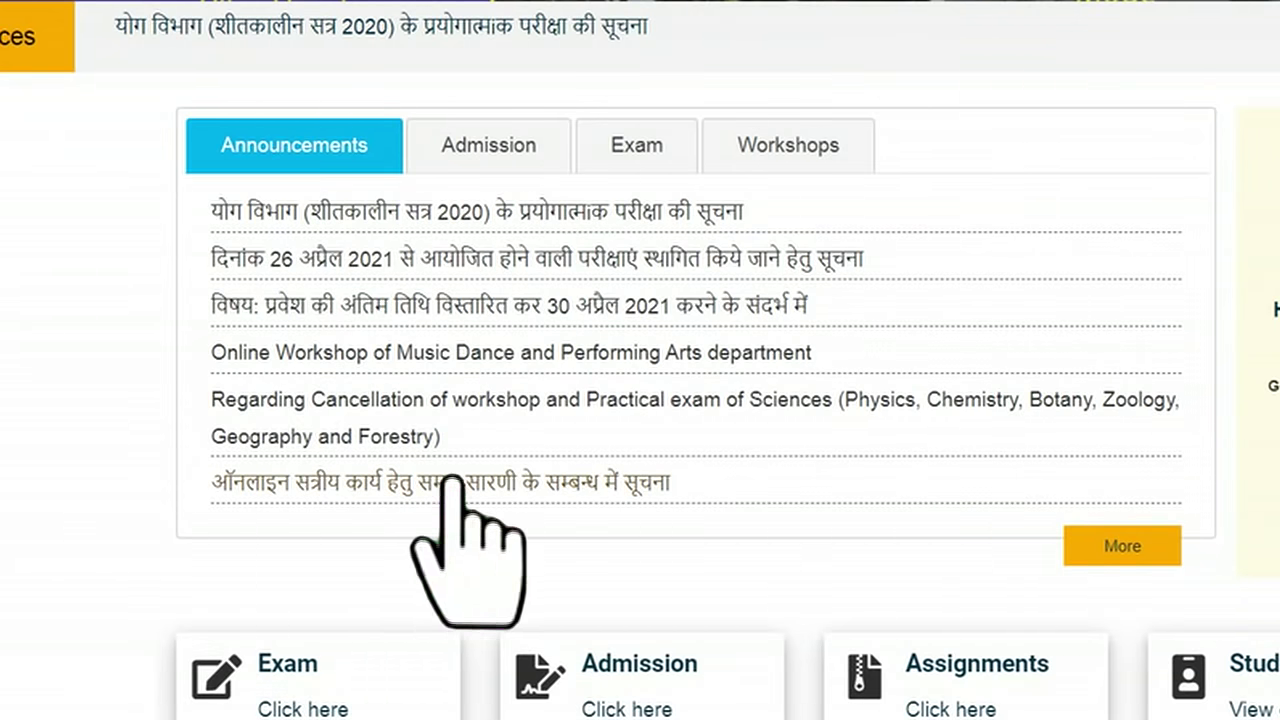
left_click(455, 487)
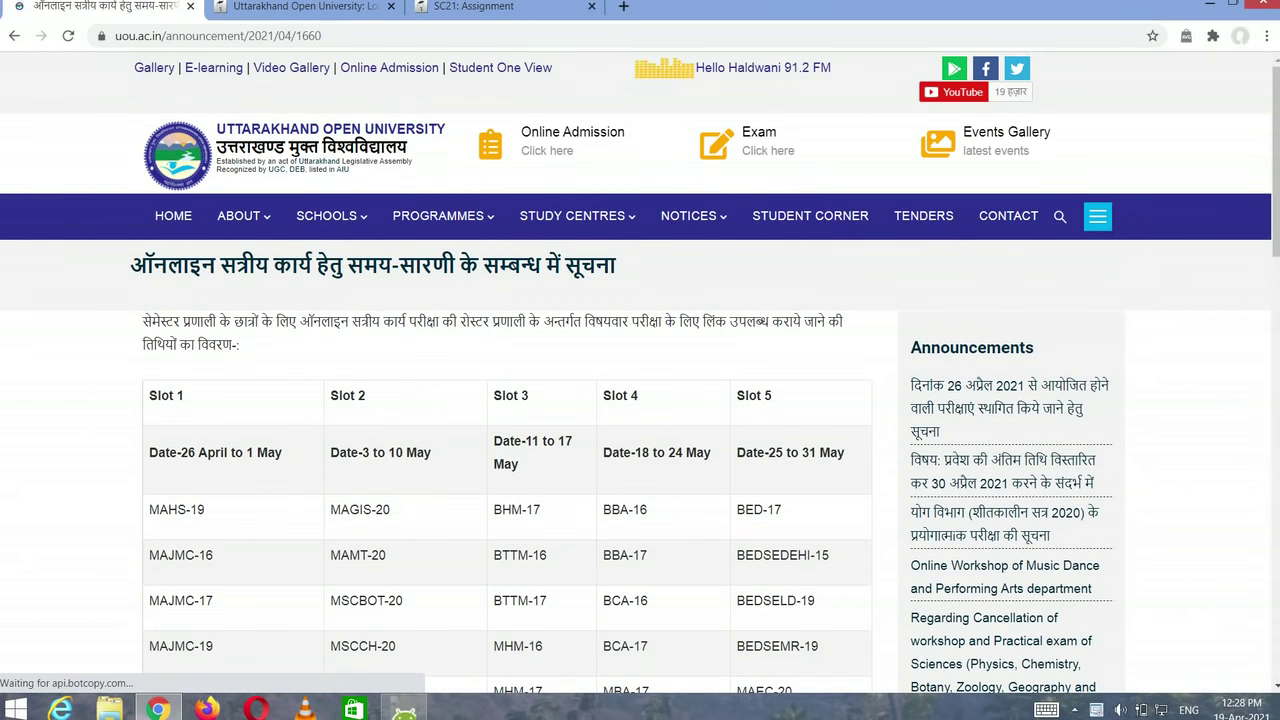
scroll(640, 370, "down", 2)
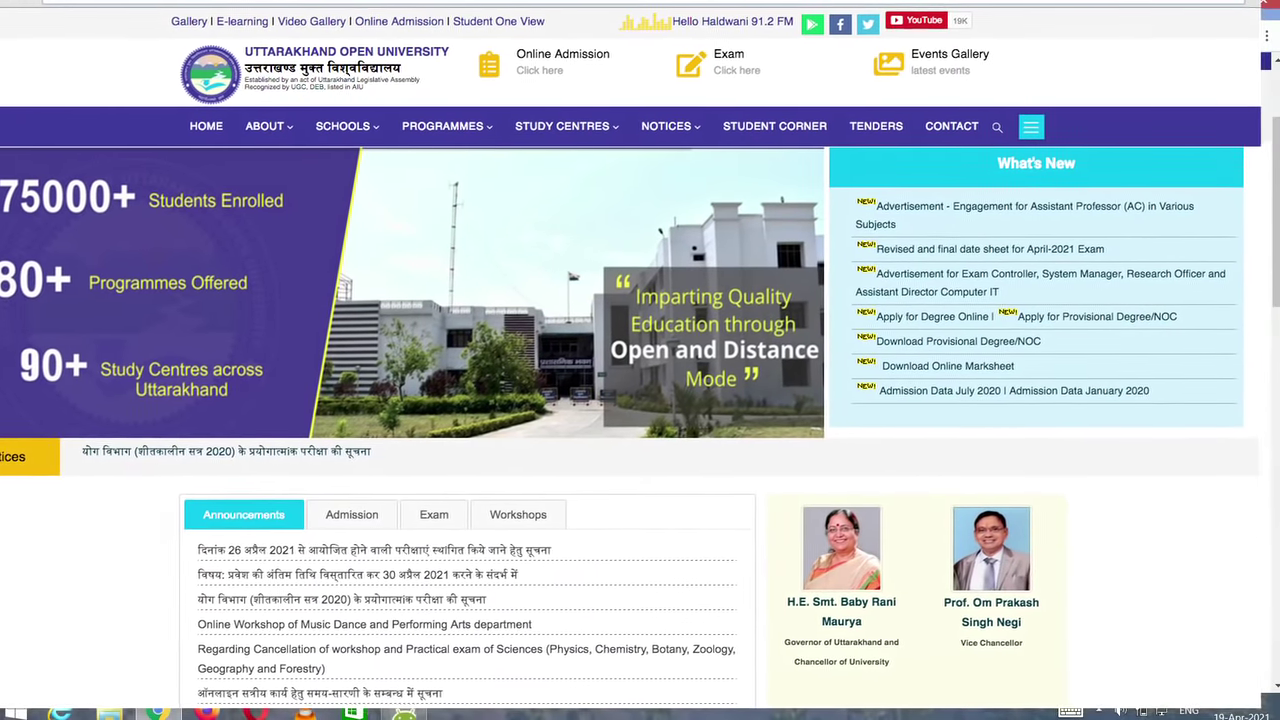
Go to the assignment portal at assignment.uou.ac.in.
type("assignment.uou.ac.in")
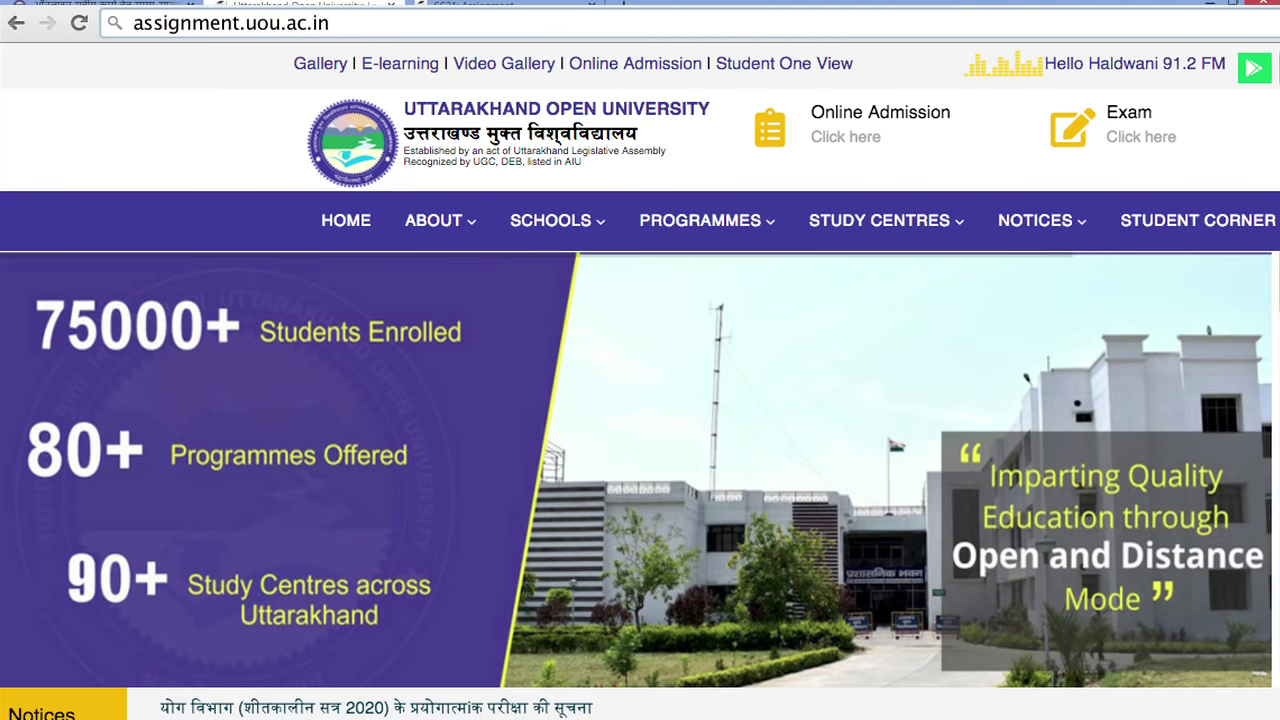
key("Return")
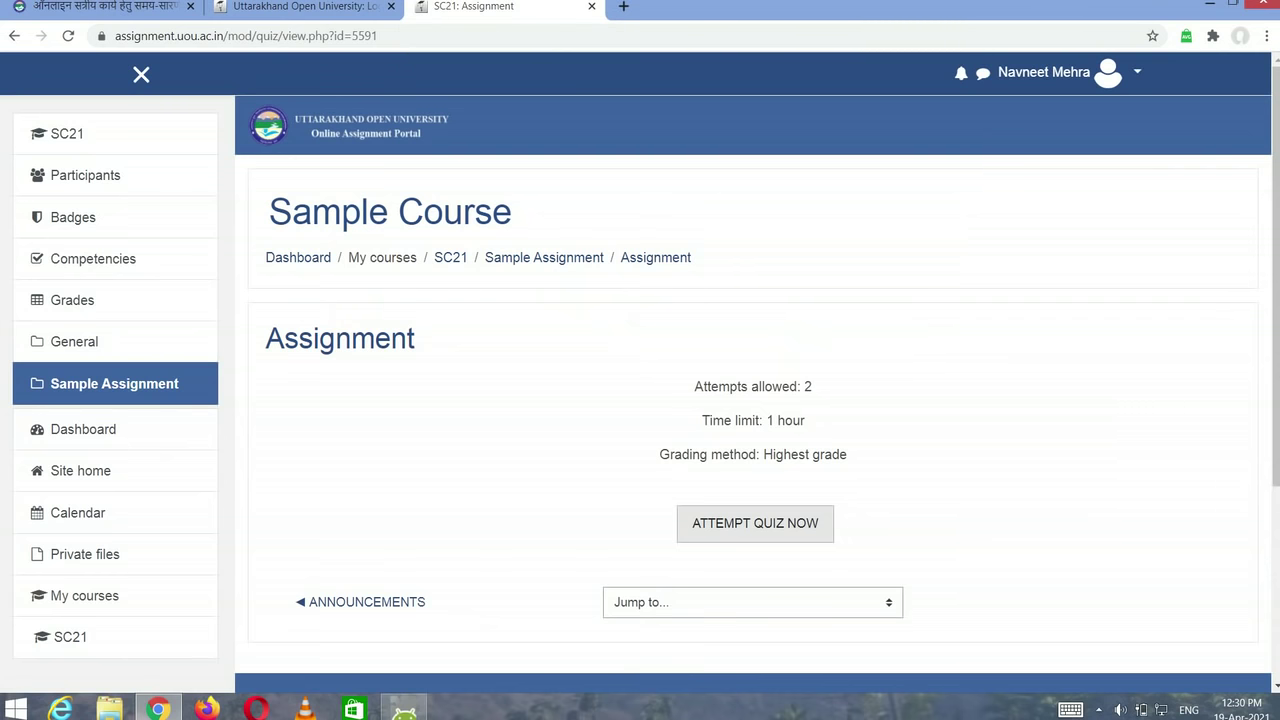
Start a timed attempt of the Sample Course assignment quiz and accept the time limit.
scroll(753, 400, "down", 3)
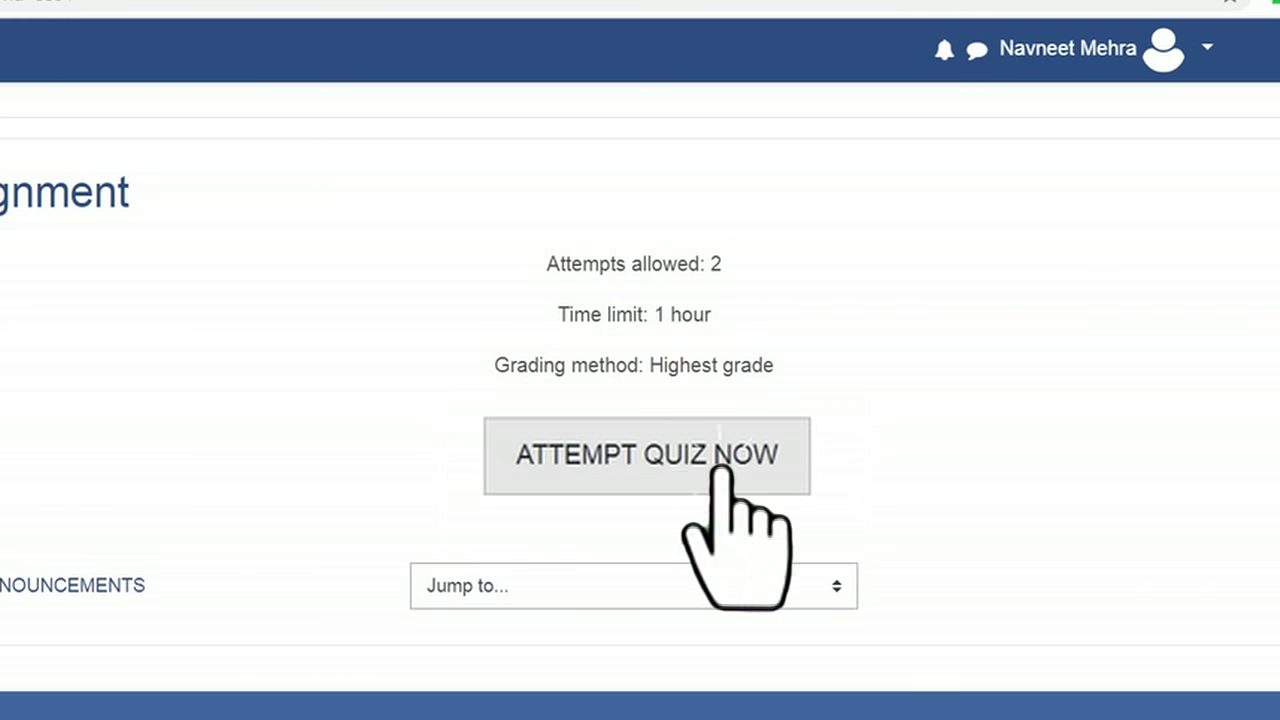
left_click(647, 455)
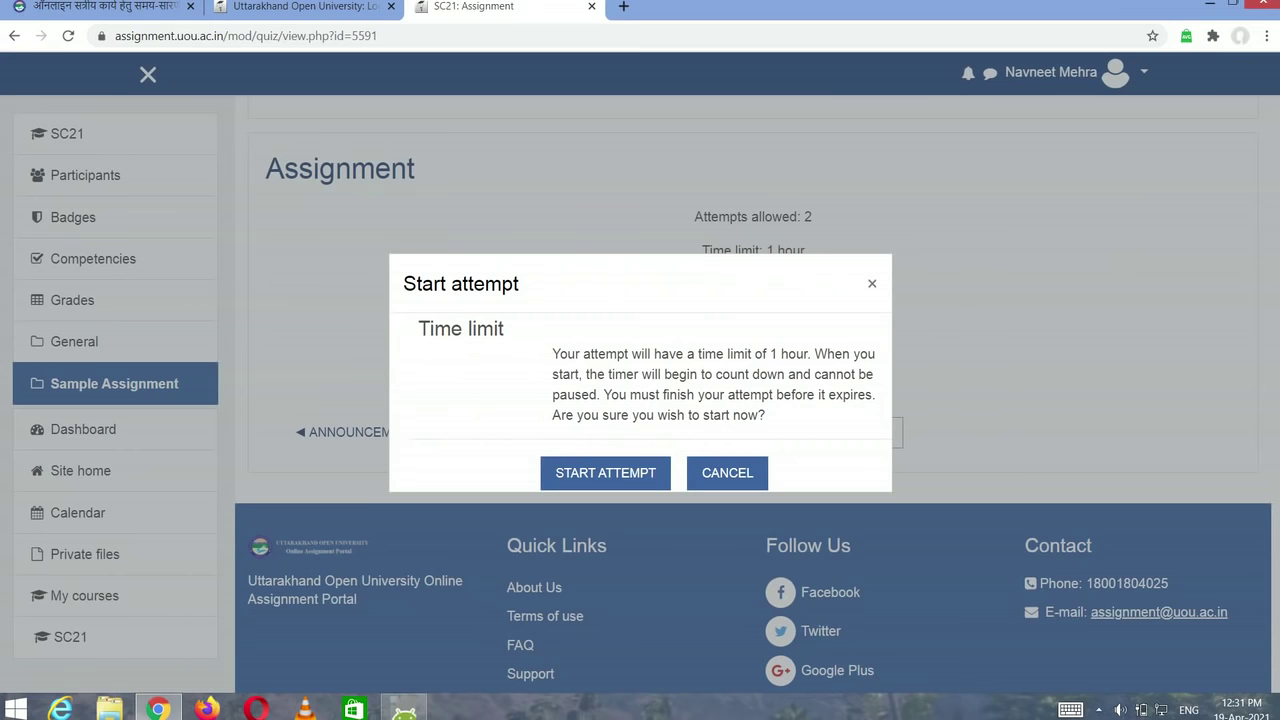
left_click(606, 472)
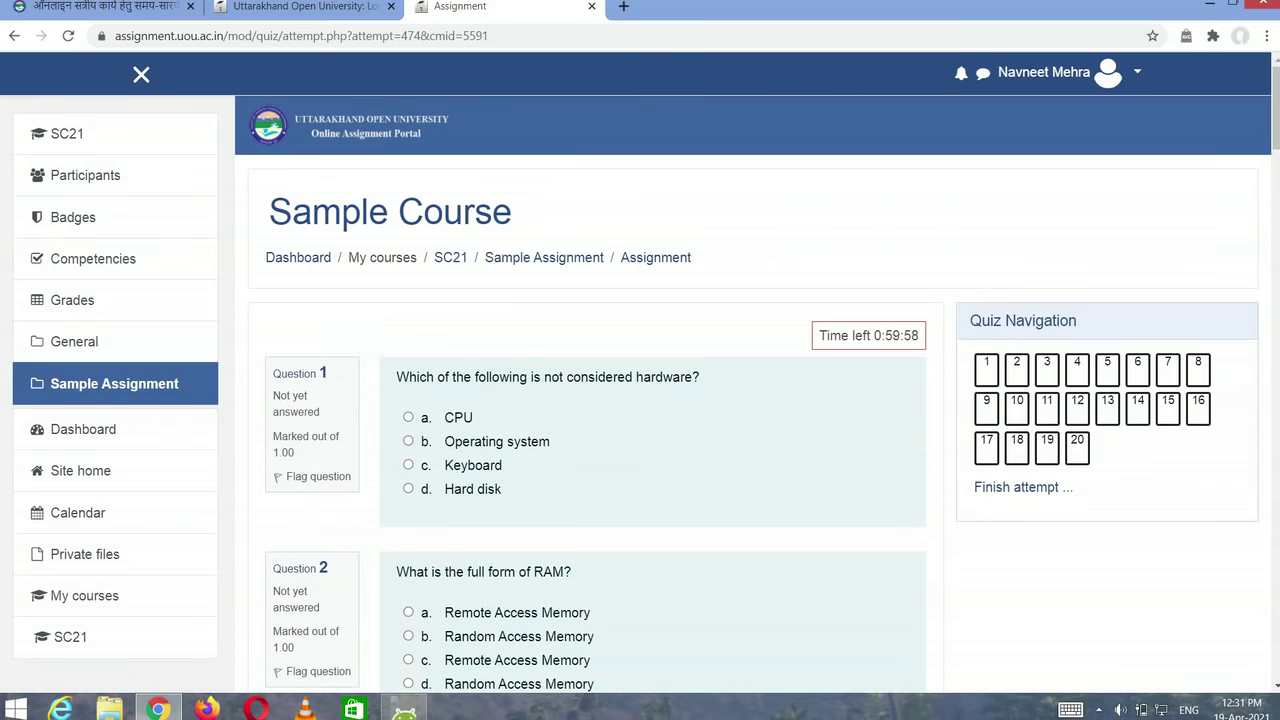
Answer question 1, on what is not considered hardware, with Keyboard.
scroll(640, 400, "down", 2)
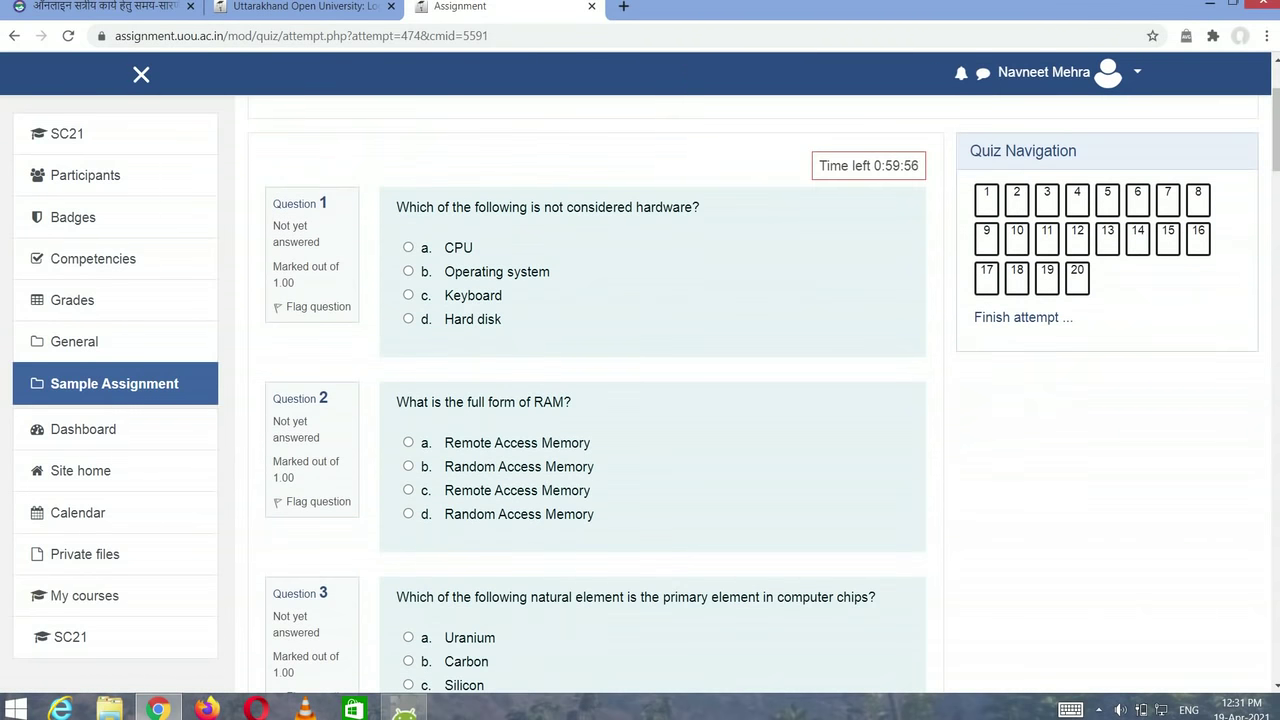
scroll(640, 400, "up", 1)
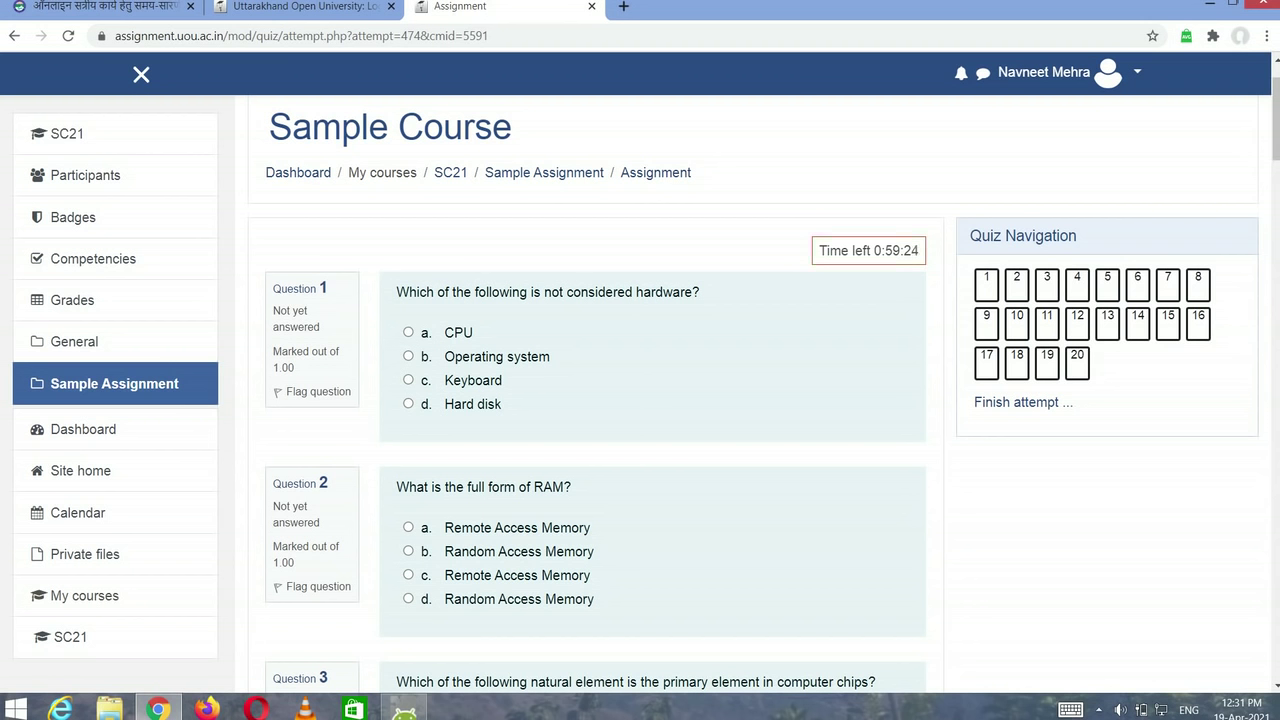
left_click(408, 379)
scroll(650, 400, "down", 1)
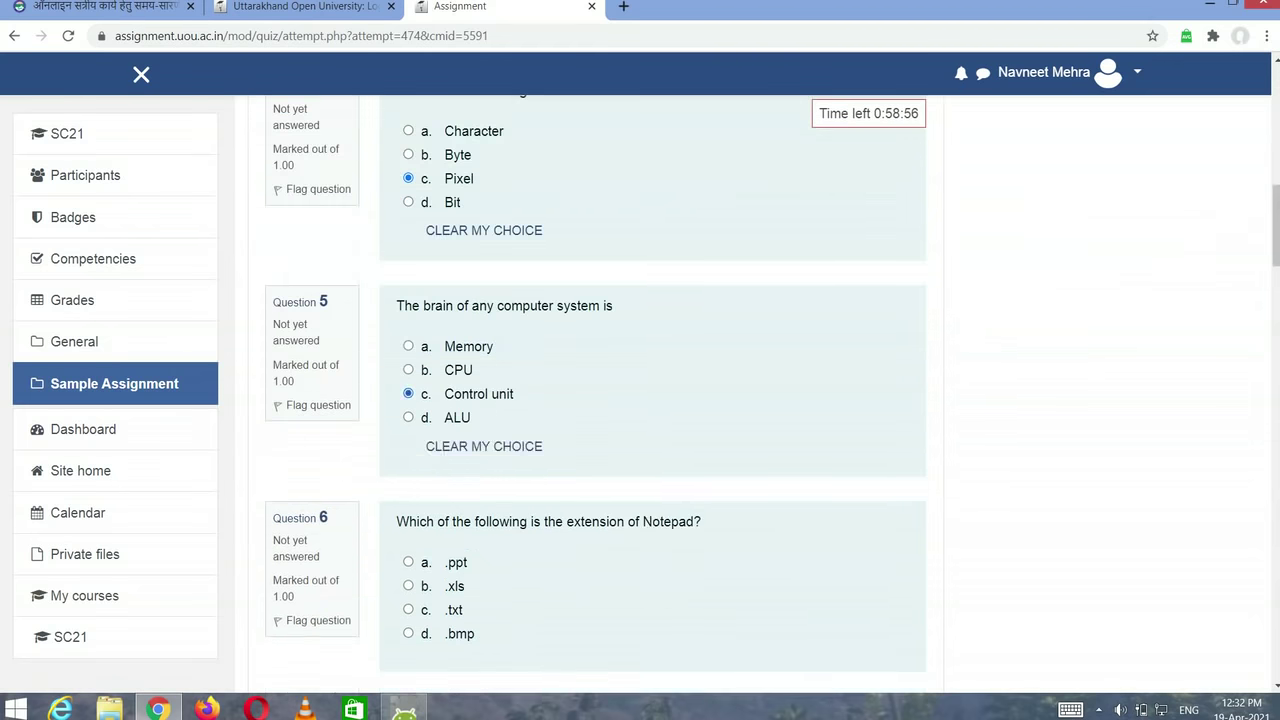
Clear the chosen answer of question 5, on the computer's brain, and choose ALU instead.
left_click(484, 446)
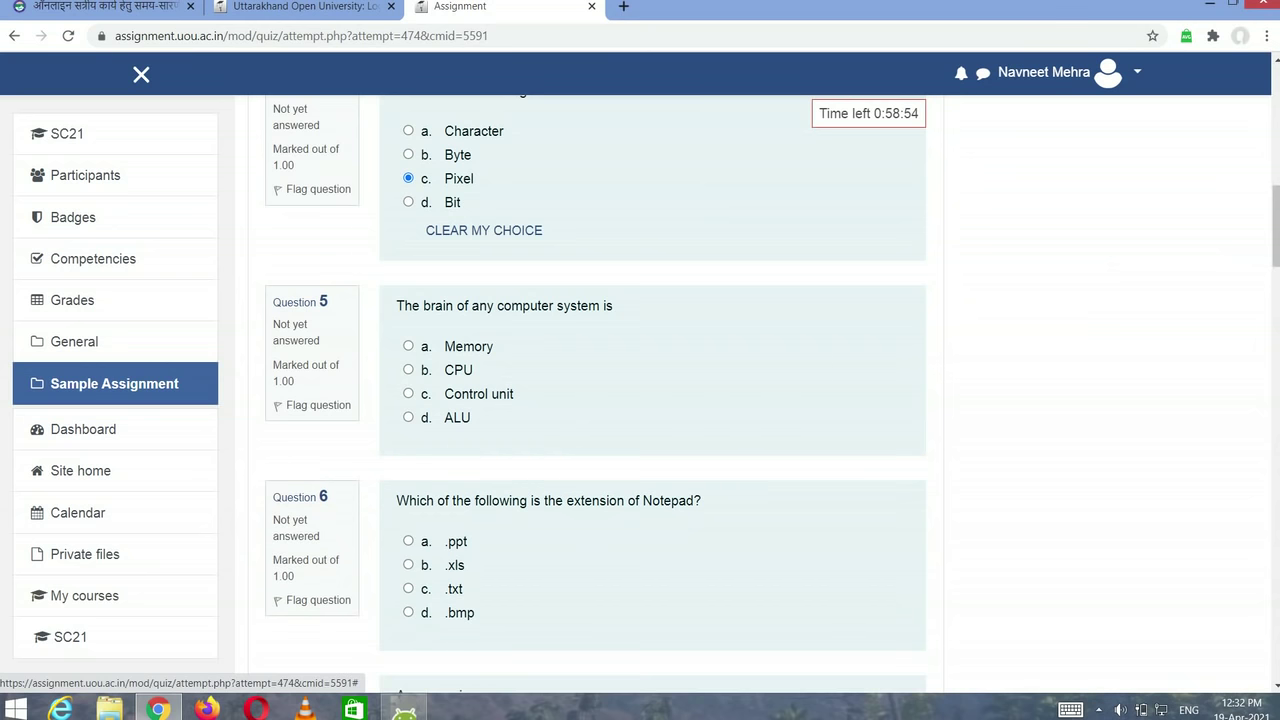
left_click(408, 417)
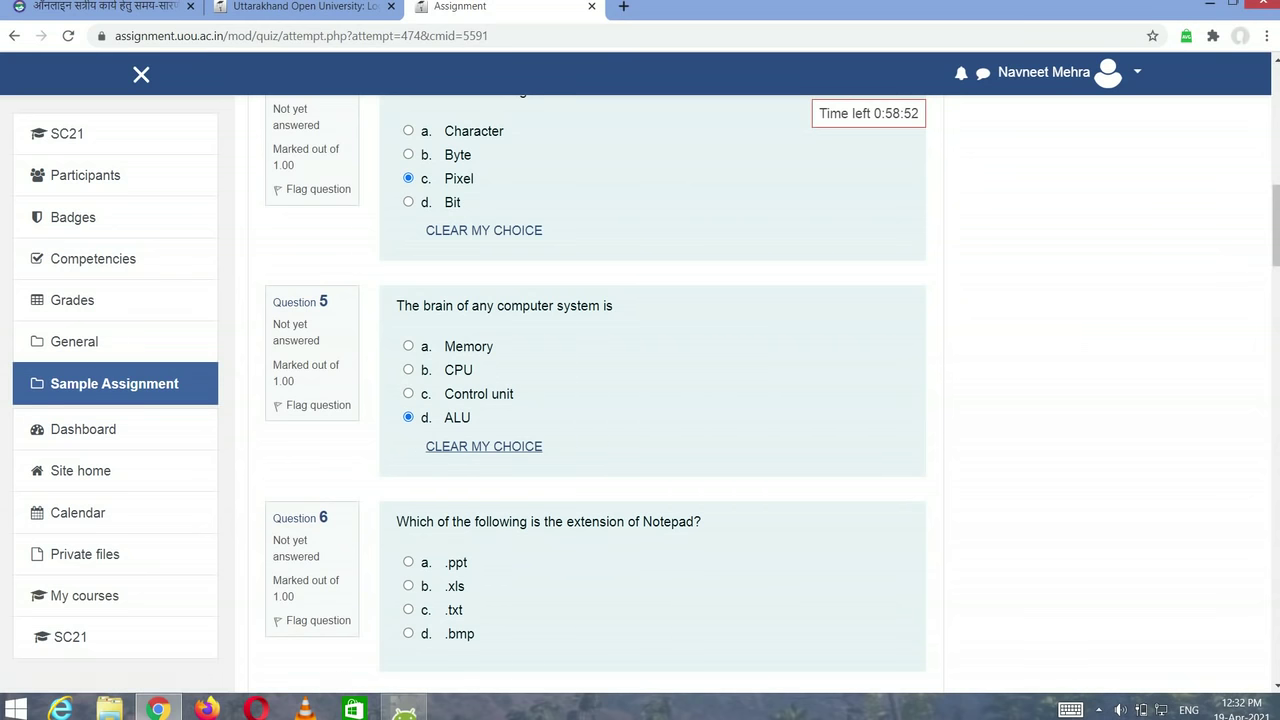
Answer question 7 with "program in the memory" and question 8 with Keyboard.
scroll(650, 400, "down", 1)
scroll(650, 400, "down", 2)
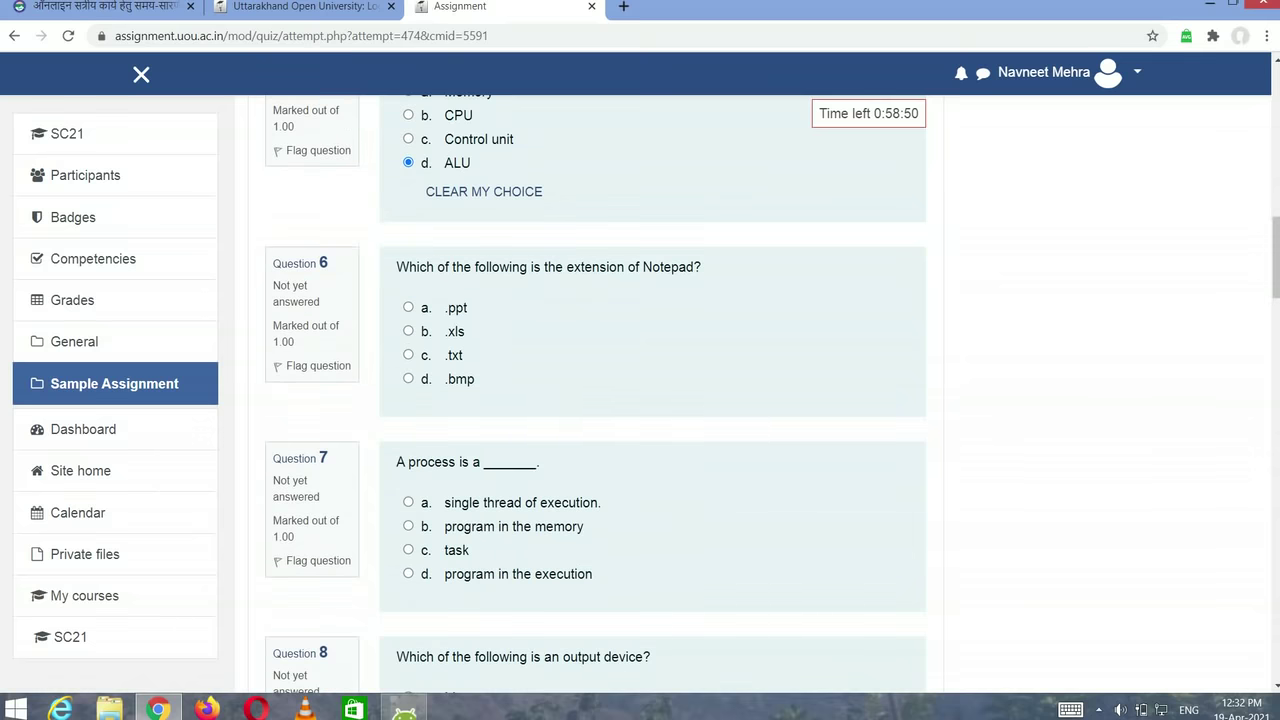
left_click(408, 526)
scroll(650, 400, "down", 3)
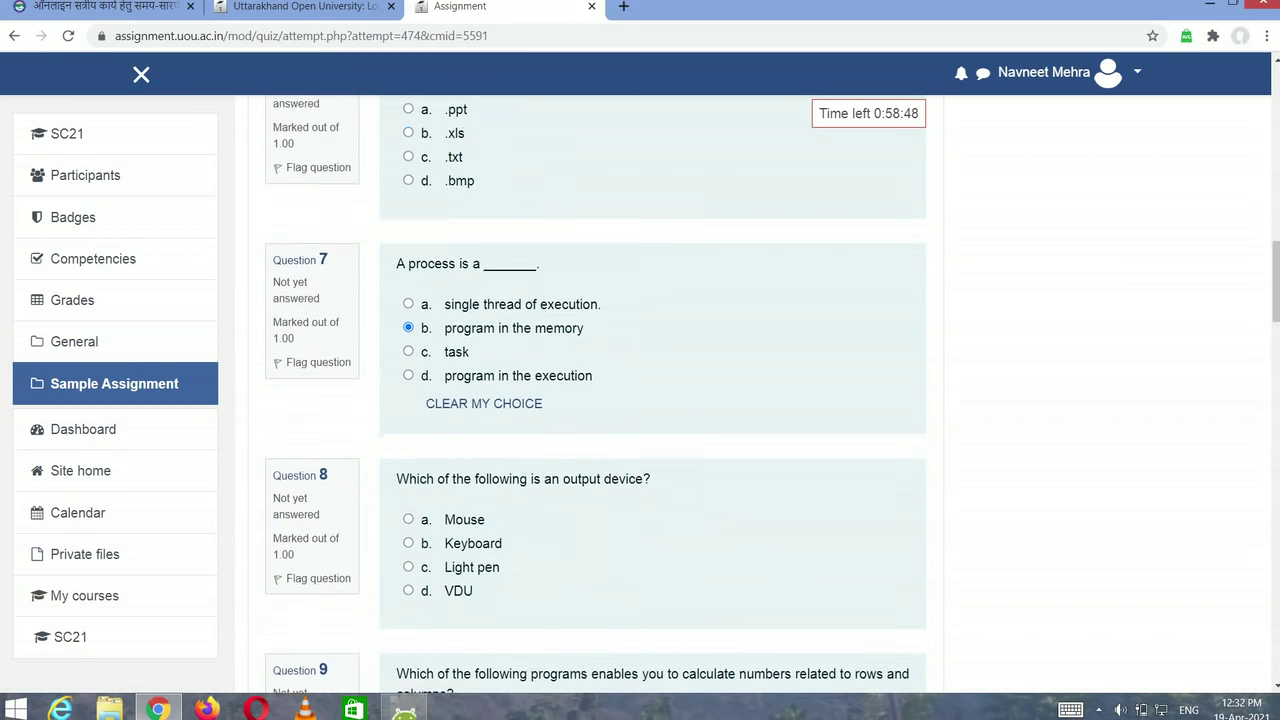
left_click(408, 486)
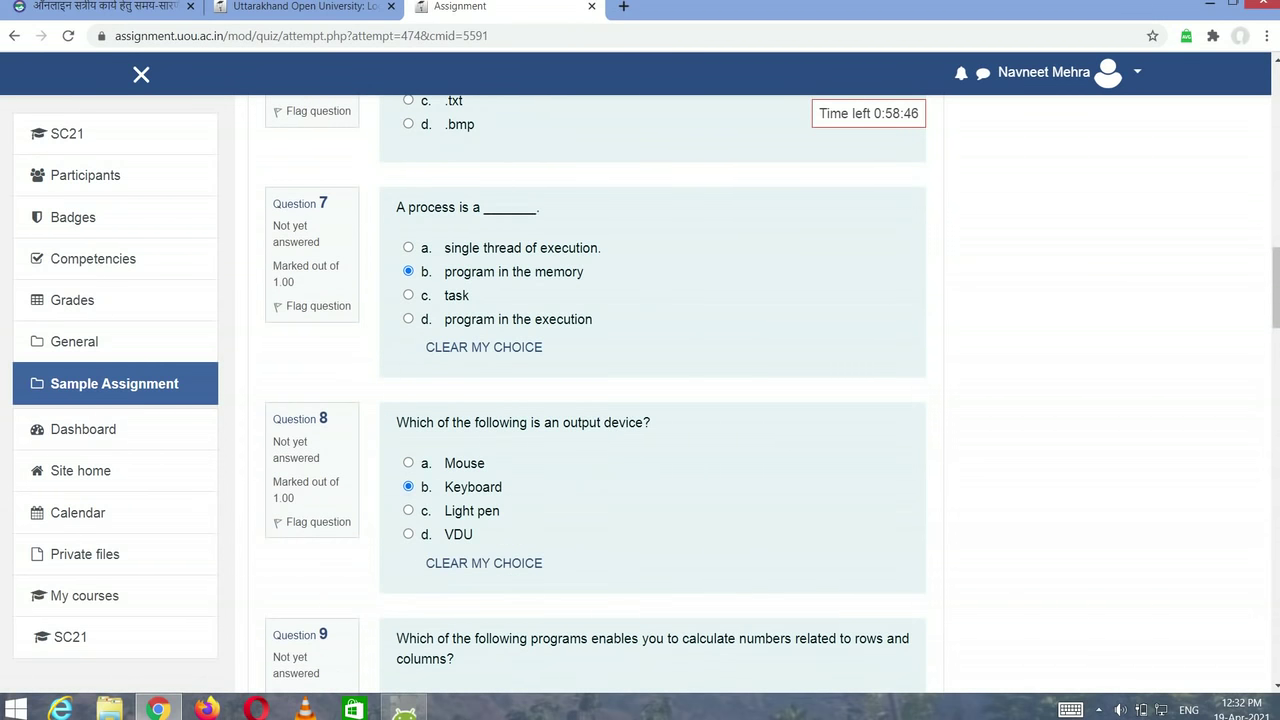
Answer question 11 with "JPG, GIF, BMP", question 13 with Bus and question 14 with Scanner.
scroll(650, 400, "up", 6)
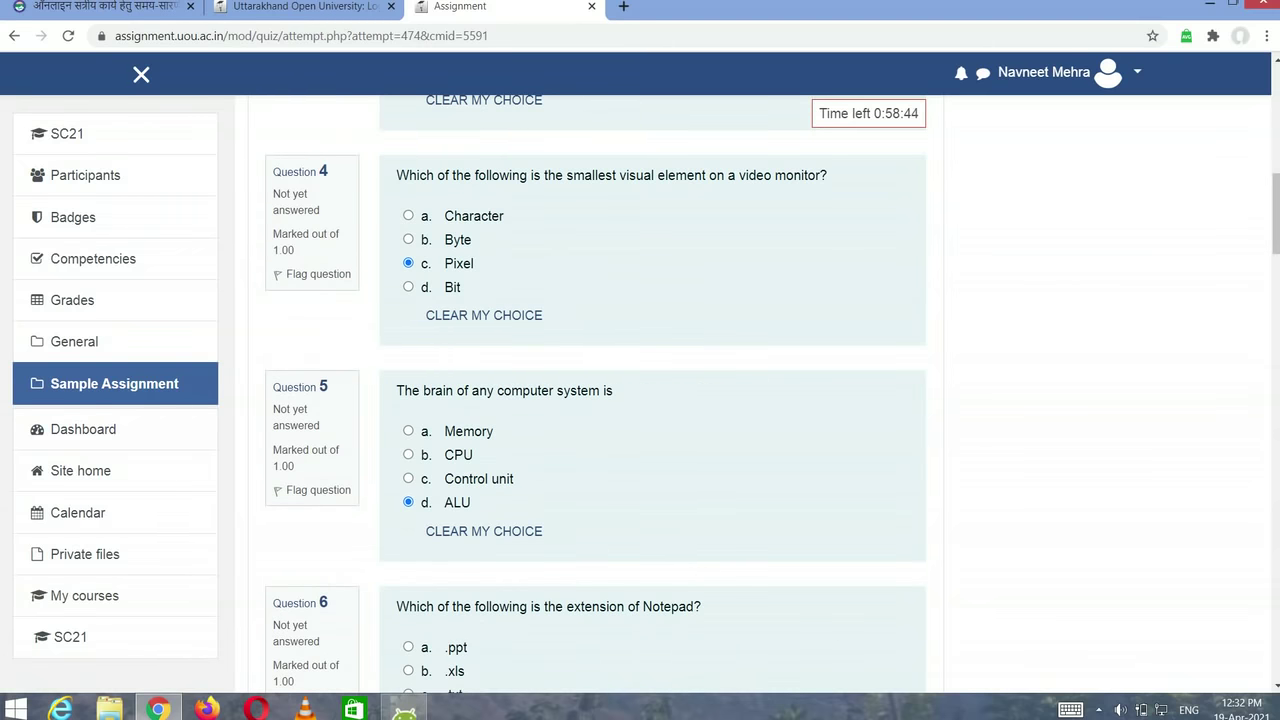
scroll(650, 400, "down", 9)
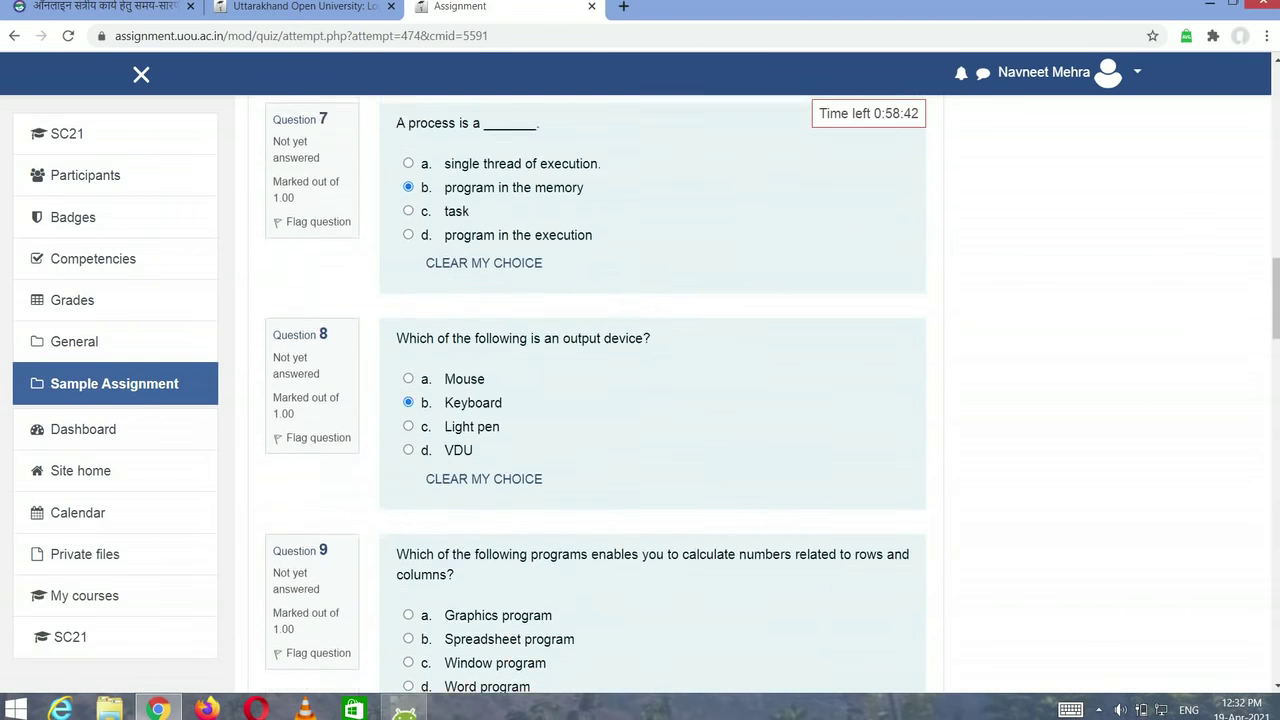
scroll(650, 400, "down", 7)
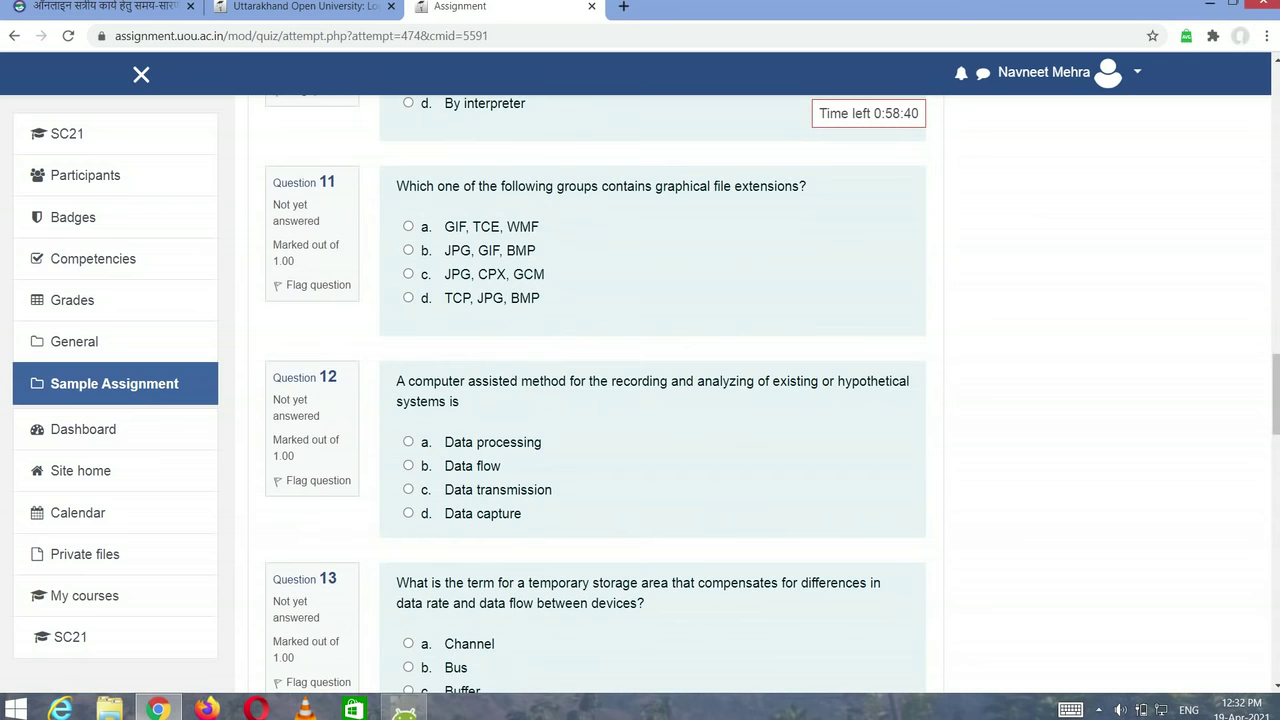
left_click(408, 250)
scroll(650, 400, "down", 4)
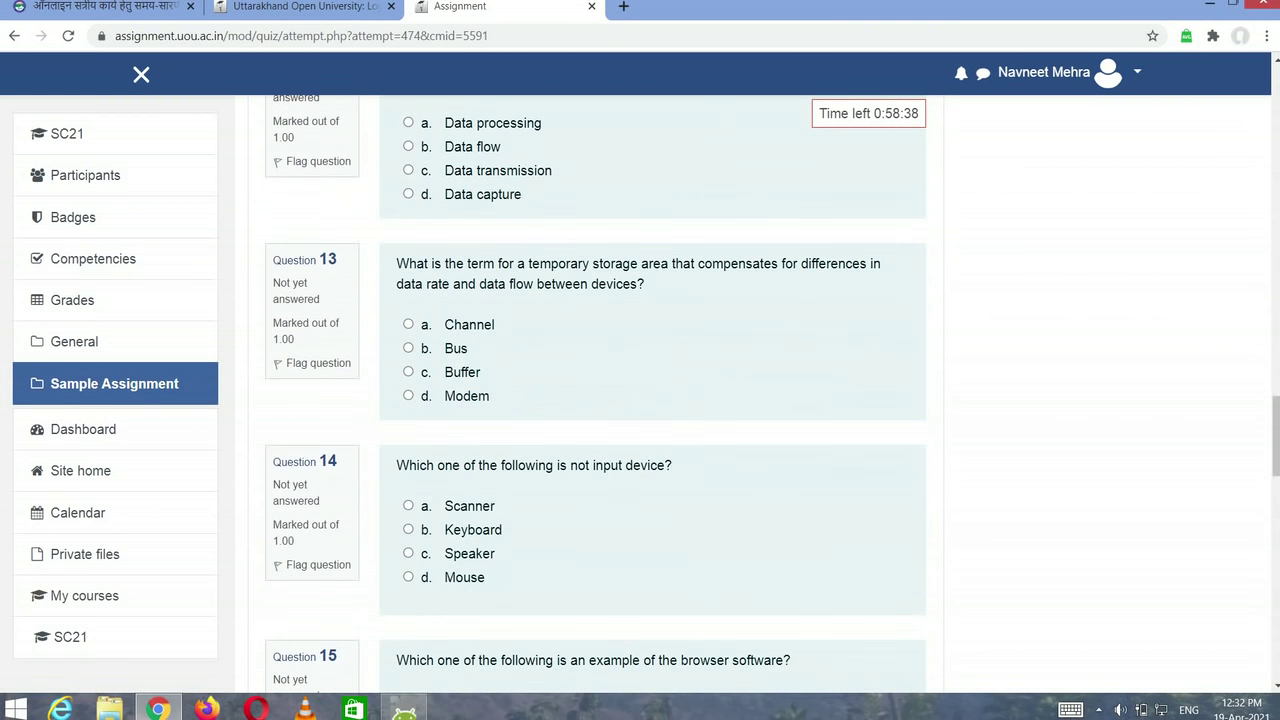
left_click(408, 348)
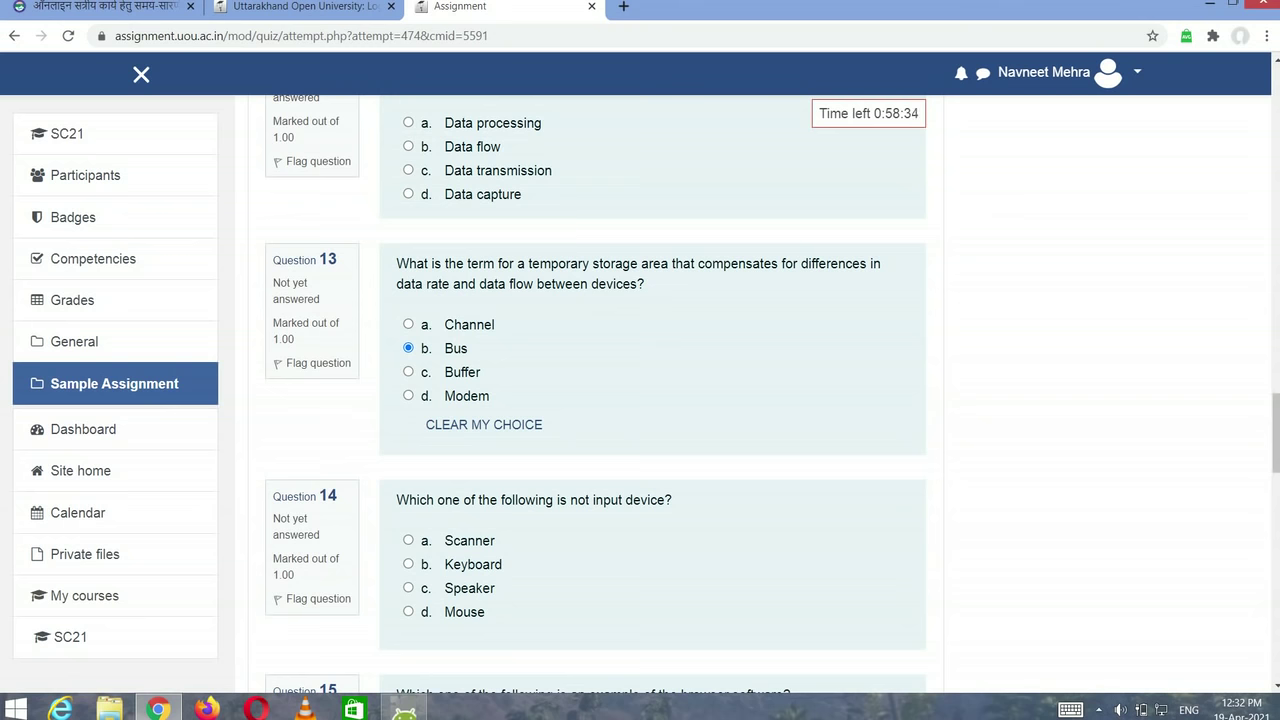
left_click(408, 540)
Finish answering after question 20 and open the summary of the attempt.
scroll(652, 400, "down", 10)
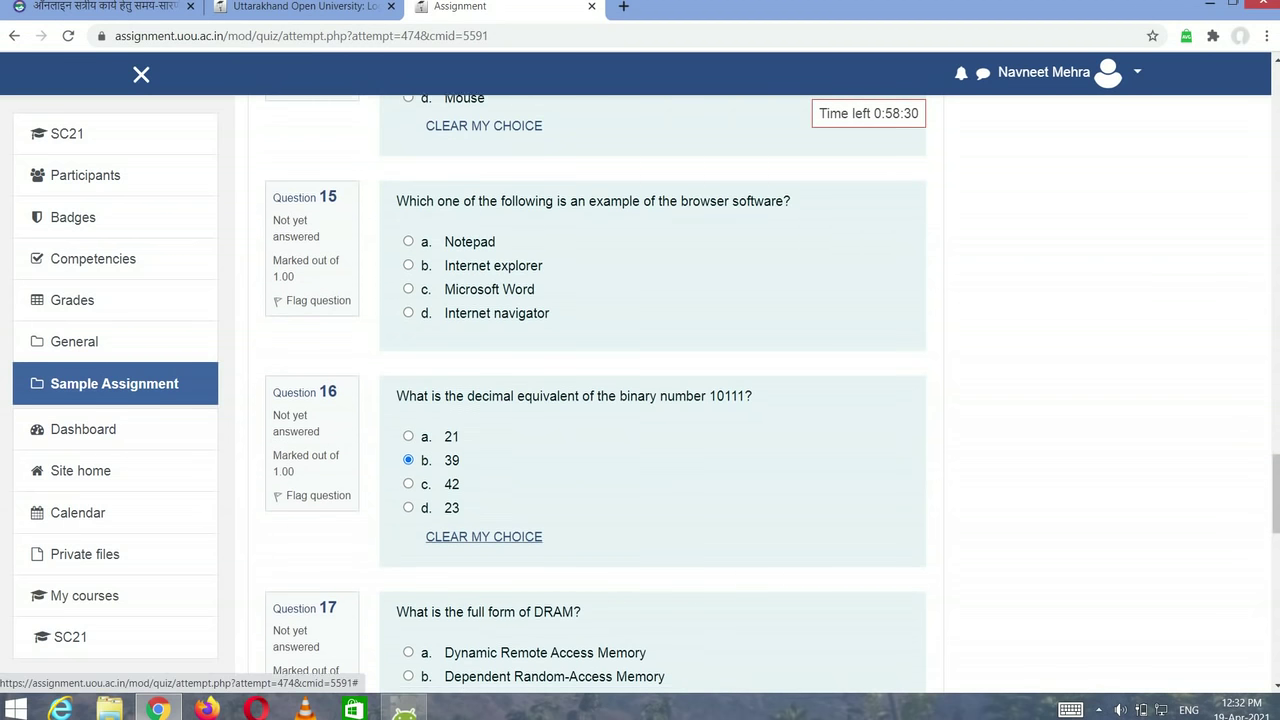
scroll(652, 400, "down", 4)
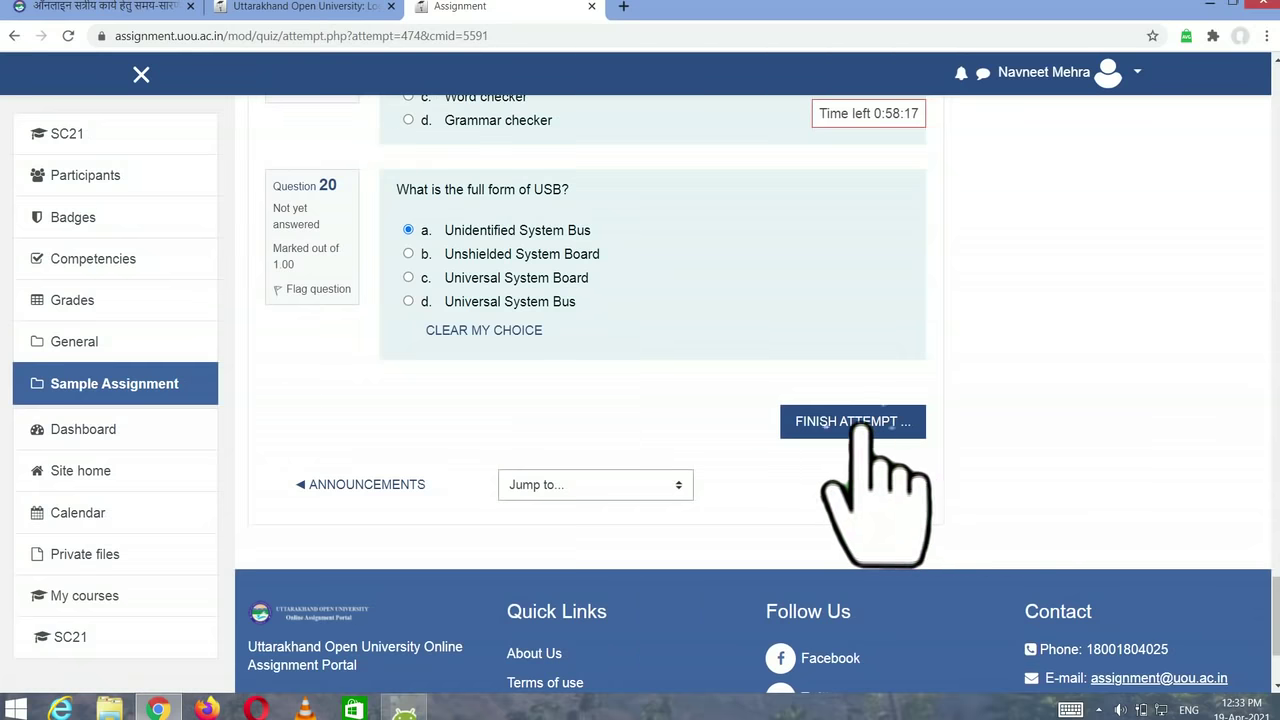
left_click(852, 421)
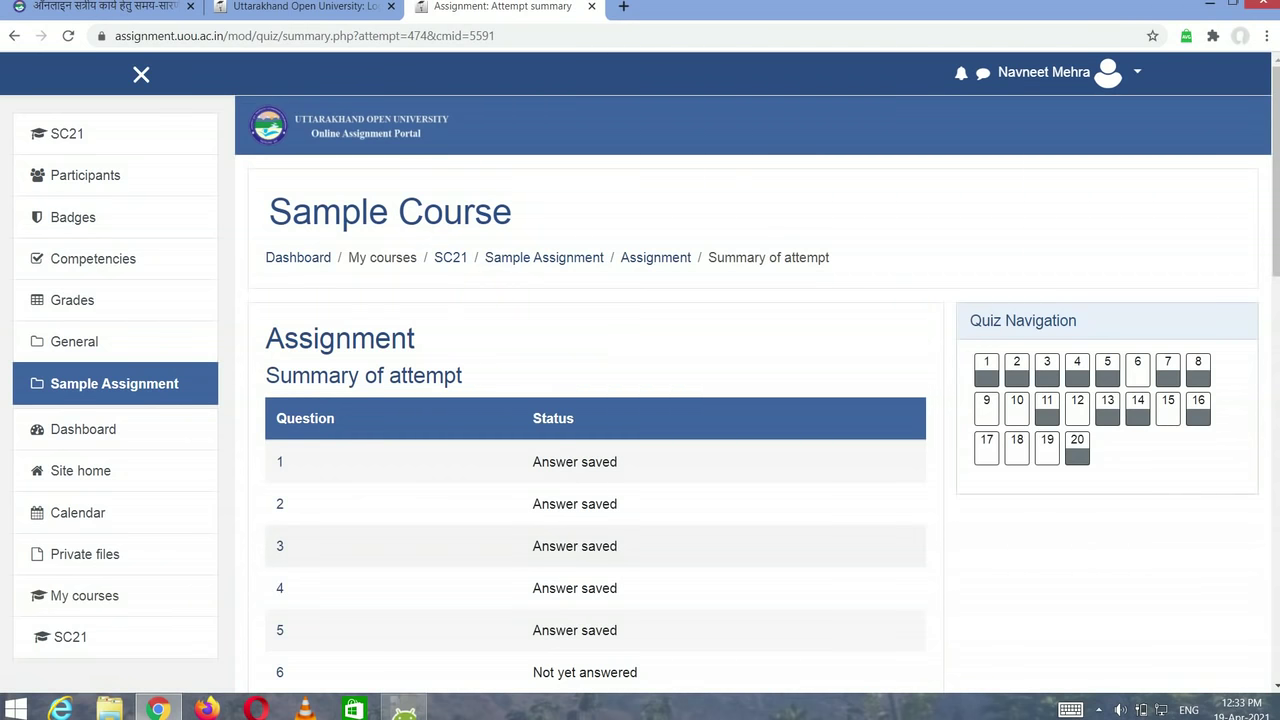
Check the summary for questions without a saved answer and return to the attempt.
scroll(640, 400, "down", 2)
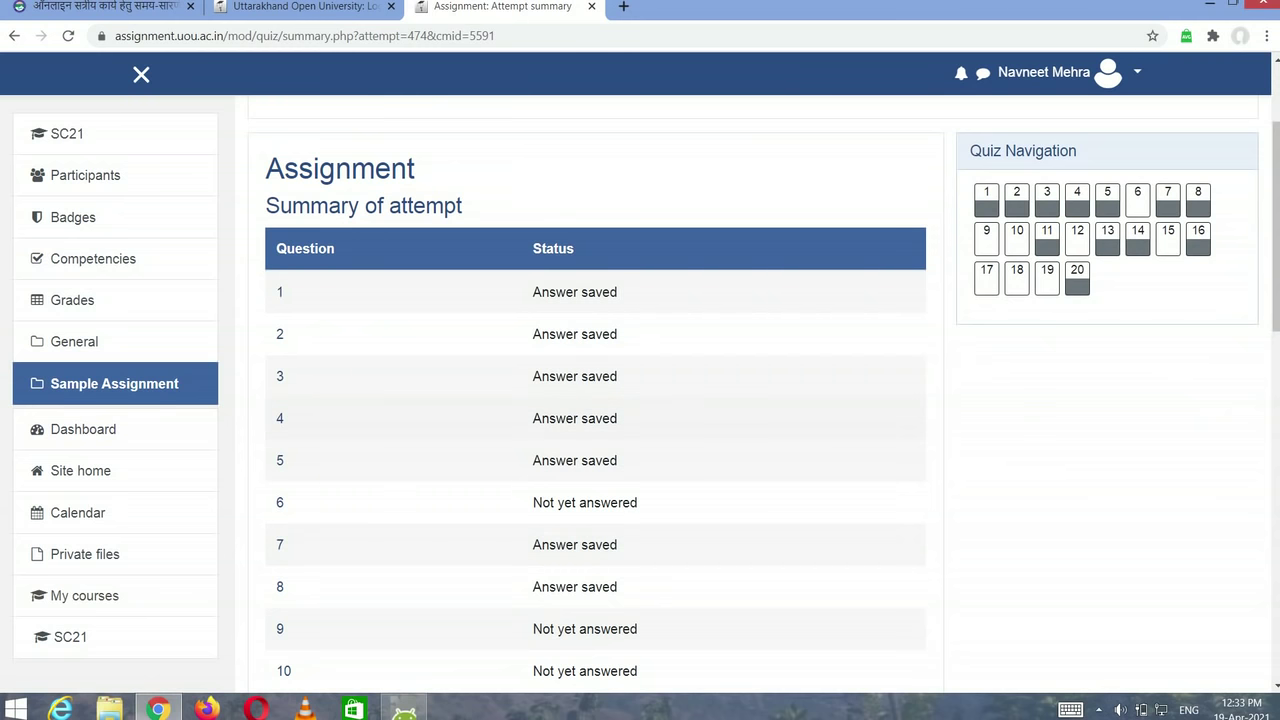
scroll(640, 400, "down", 2)
scroll(640, 400, "up", 3)
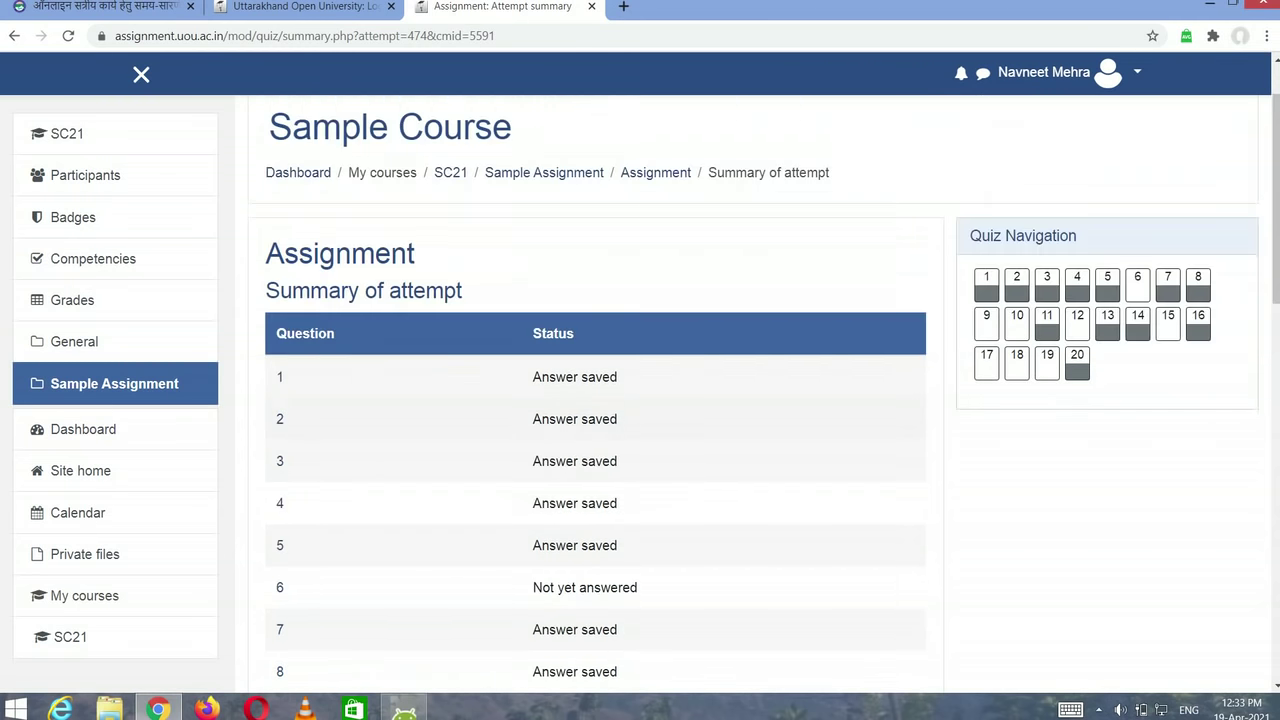
scroll(640, 400, "down", 2)
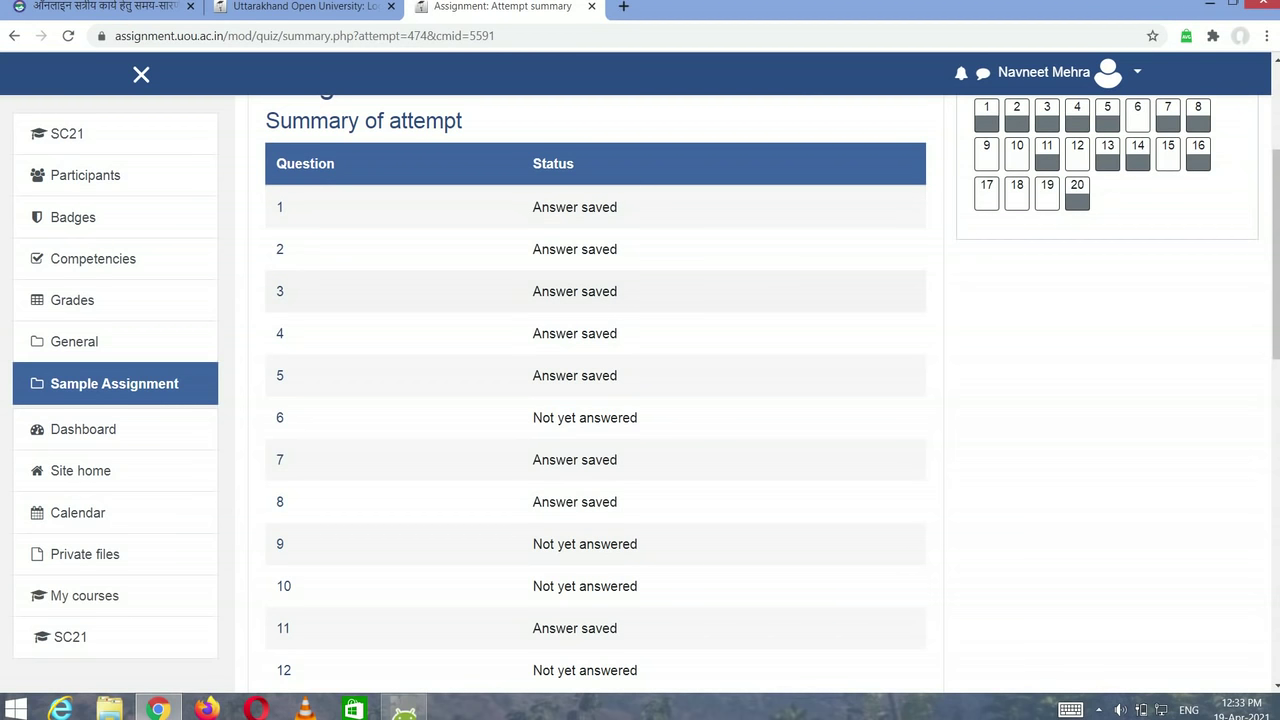
scroll(595, 400, "down", 2)
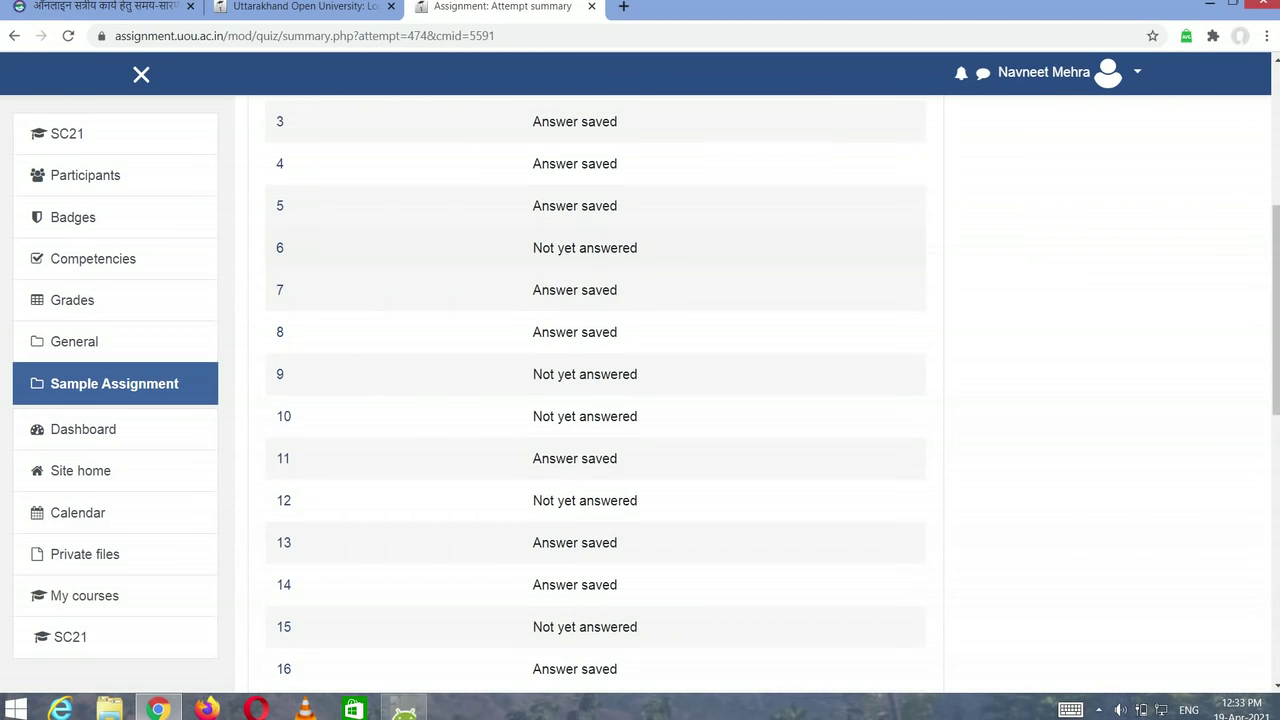
scroll(595, 247, "down", 3)
left_click(597, 642)
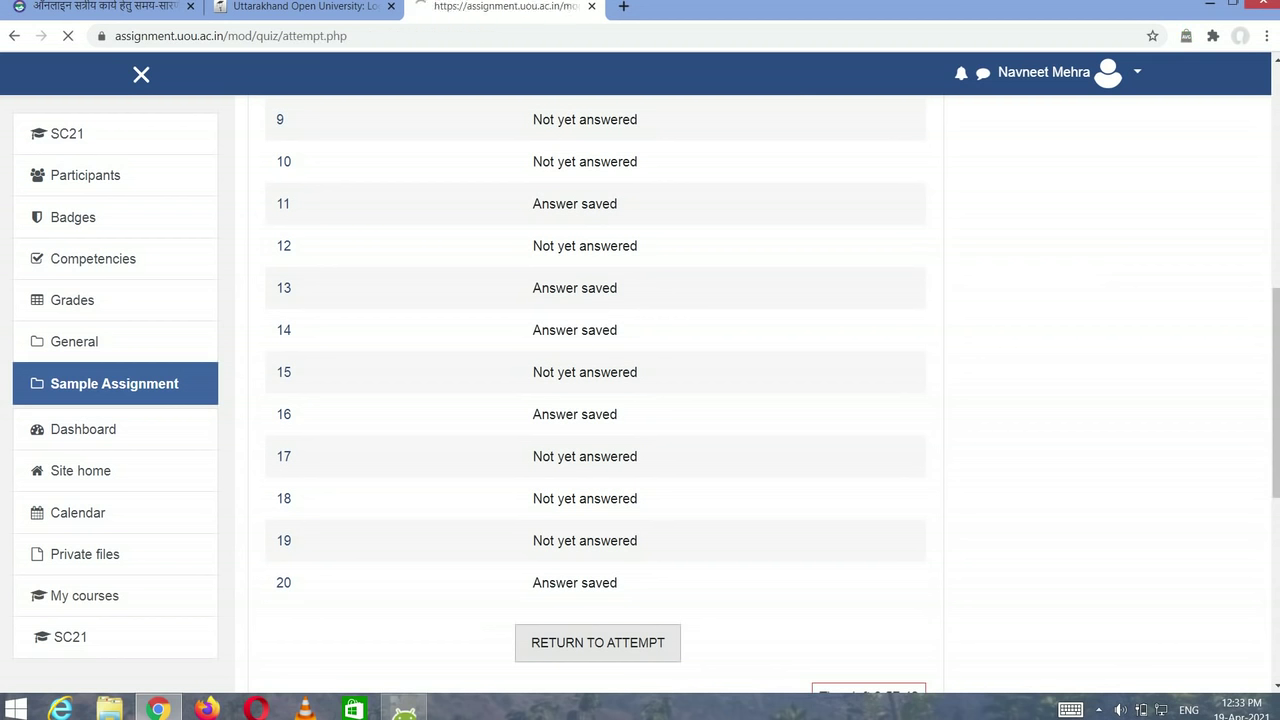
Answer question 6, on the Notepad file extension, with .txt.
scroll(650, 400, "down", 3)
scroll(650, 400, "down", 10)
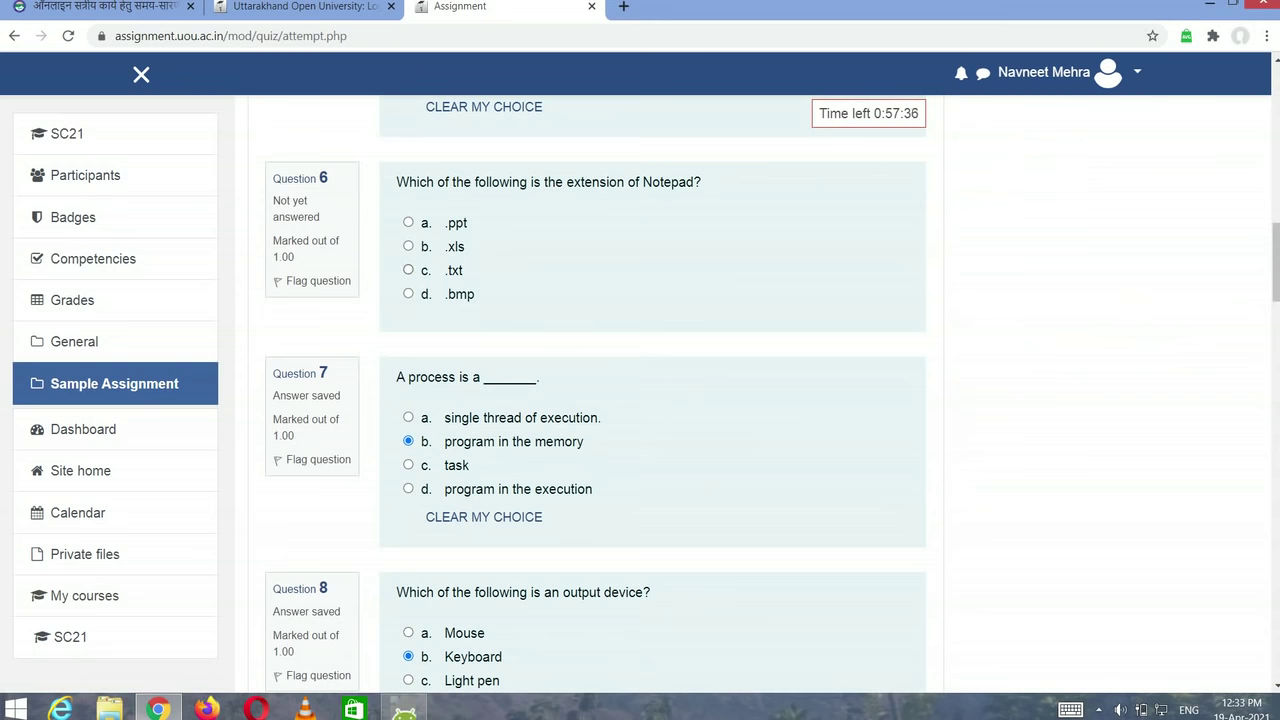
left_click(408, 270)
Finish the attempt again, submit all answers and confirm the final submission.
scroll(650, 400, "down", 15)
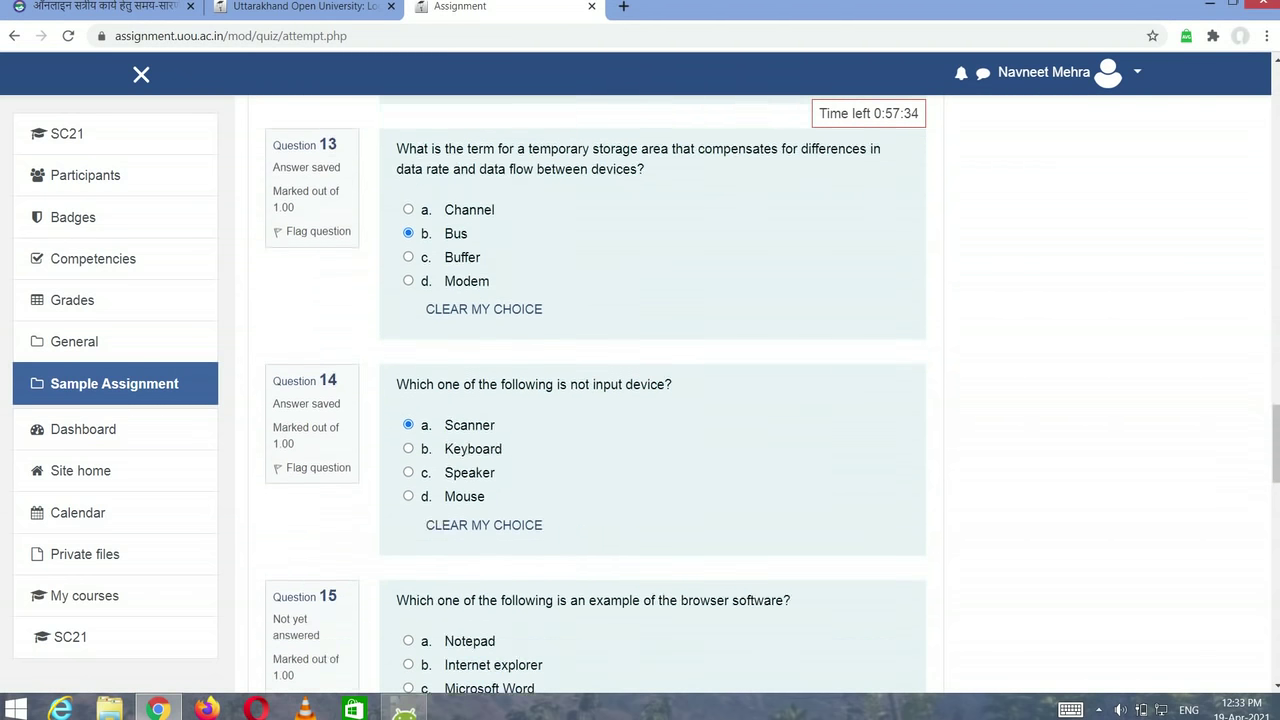
scroll(650, 400, "down", 18)
left_click(852, 232)
scroll(640, 400, "down", 2)
scroll(595, 400, "down", 6)
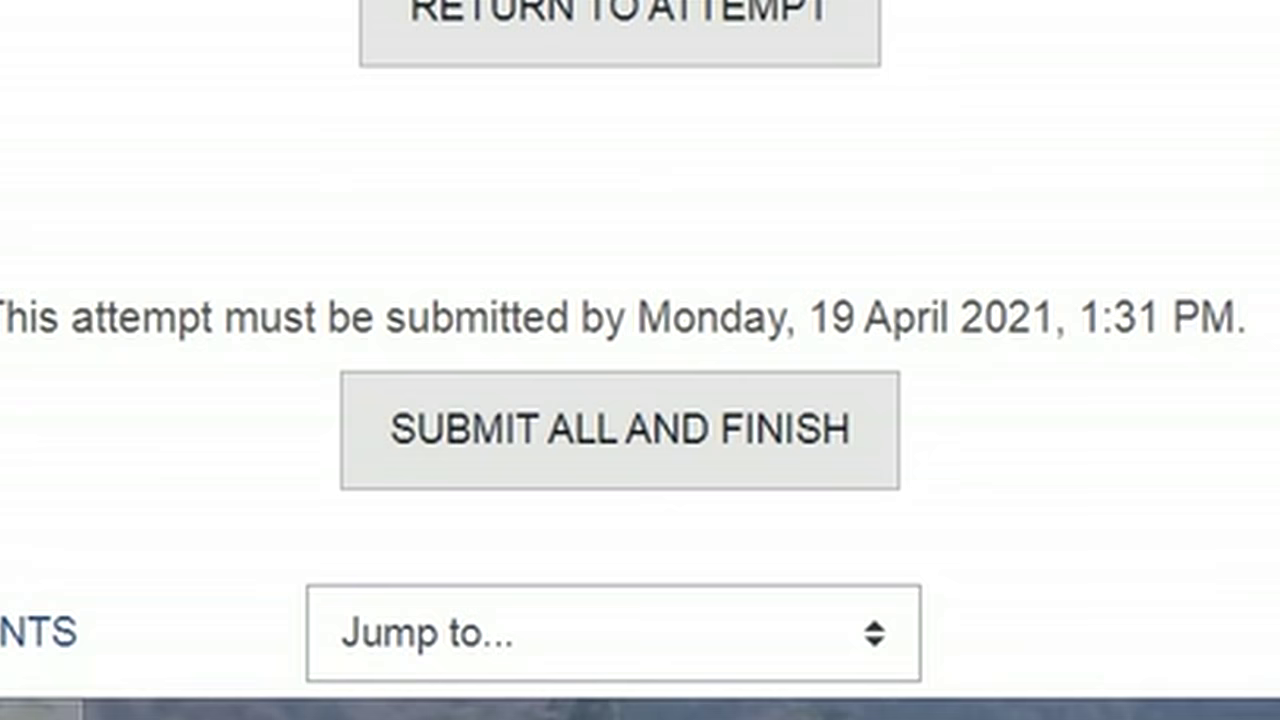
left_click(620, 430)
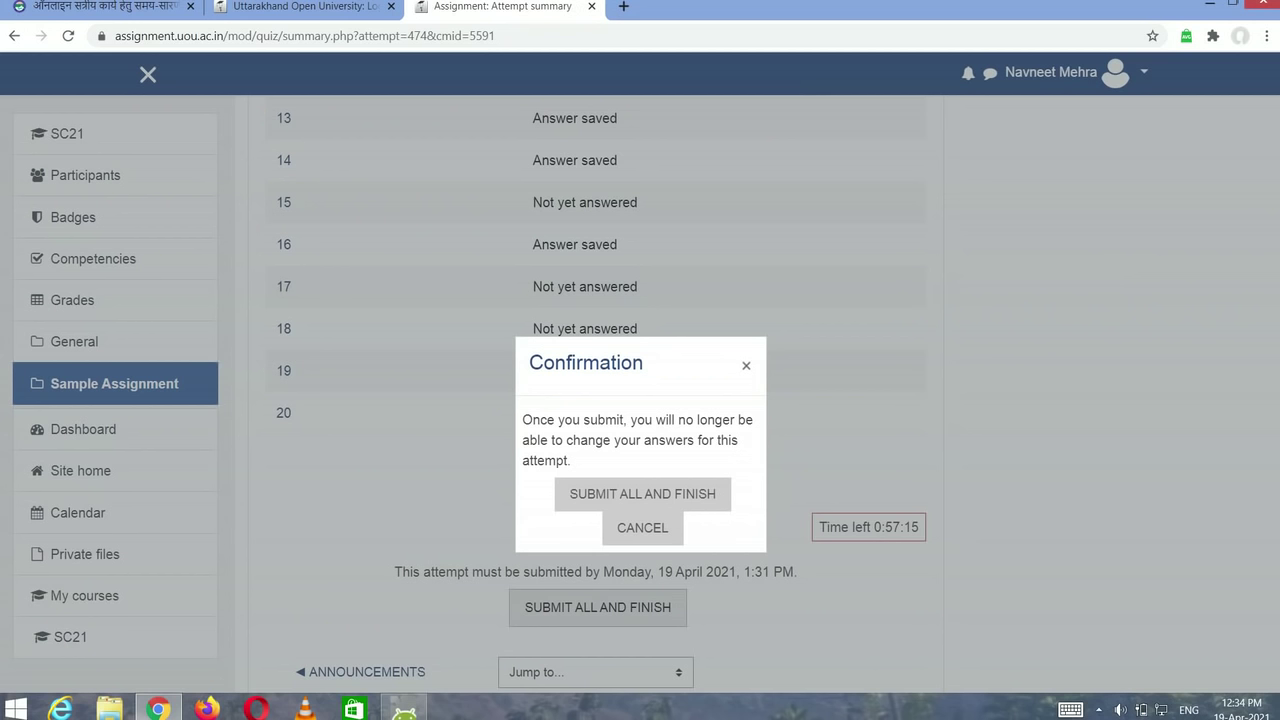
left_click(563, 491)
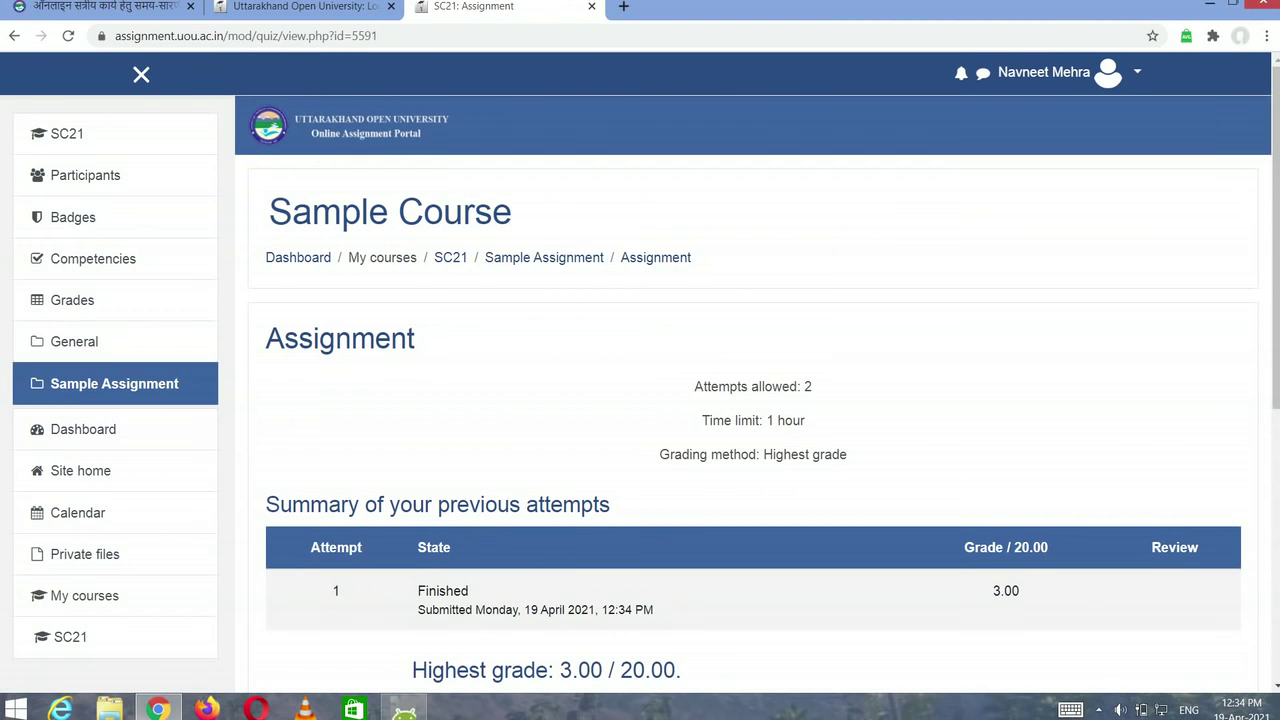
scroll(757, 394, "down", 1)
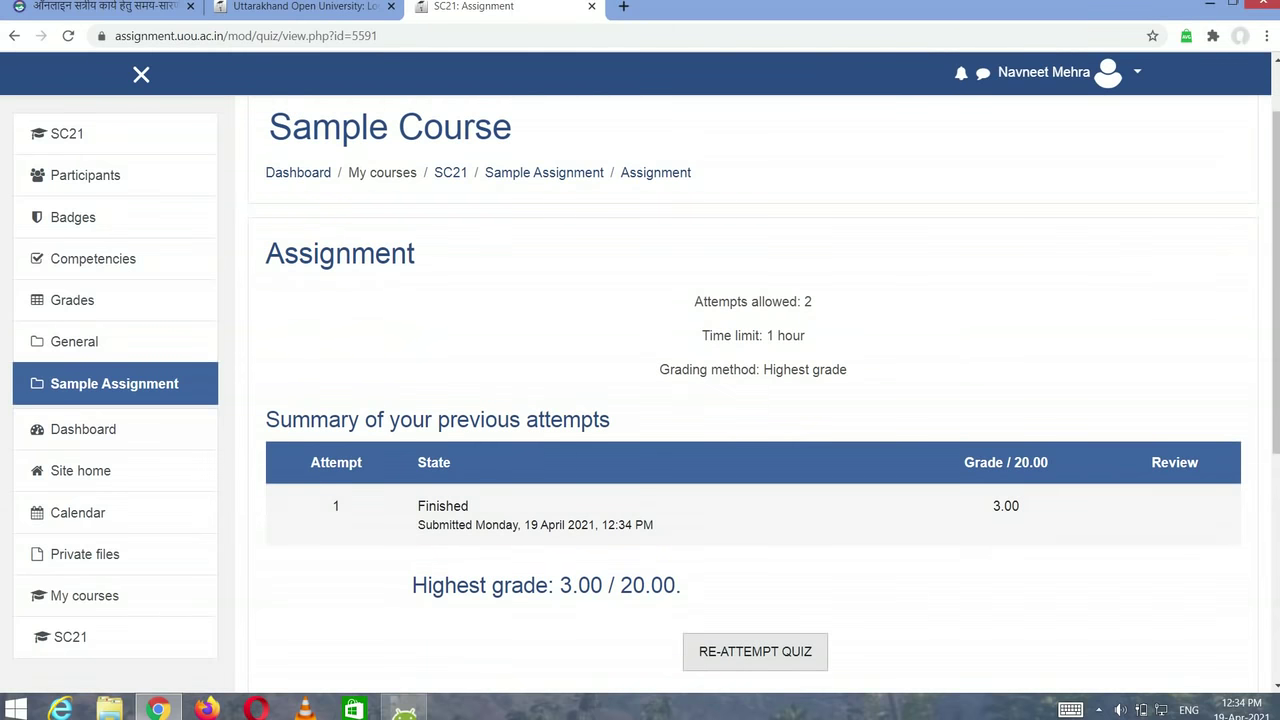